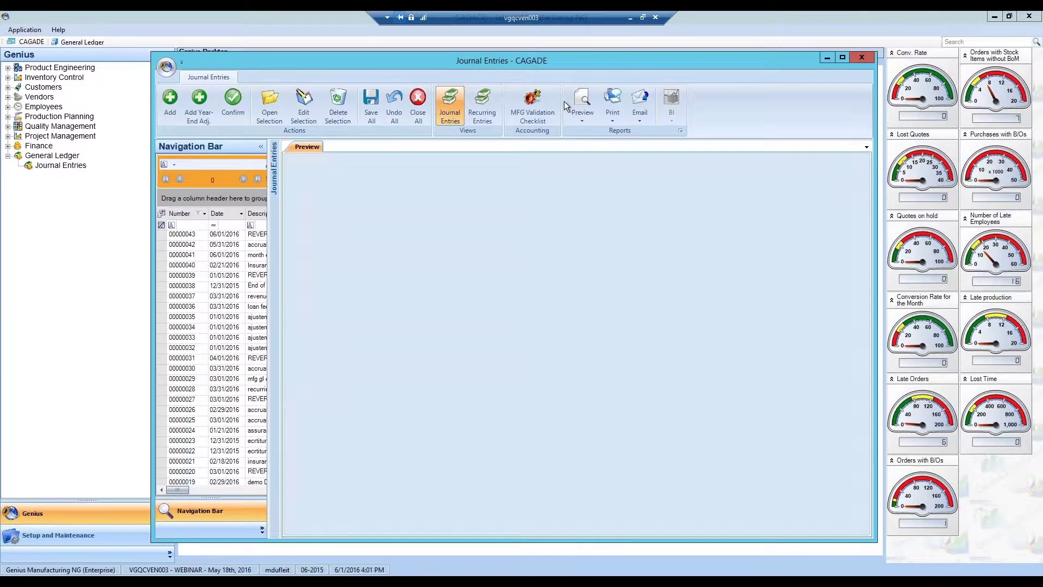
- Bring up the Genius Accounting report list under Preview
left_click(582, 106)
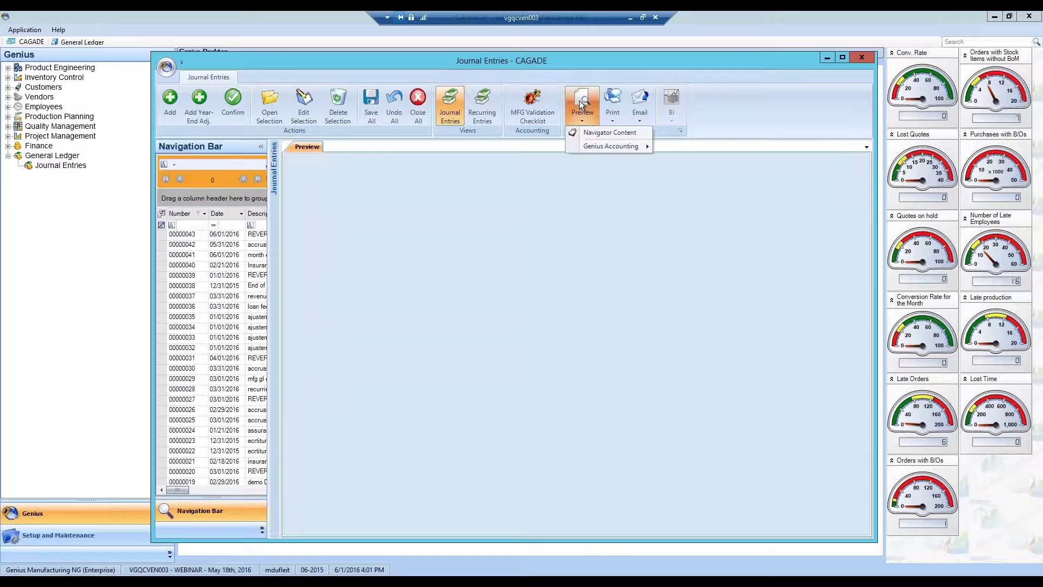
mouse_move(590, 147)
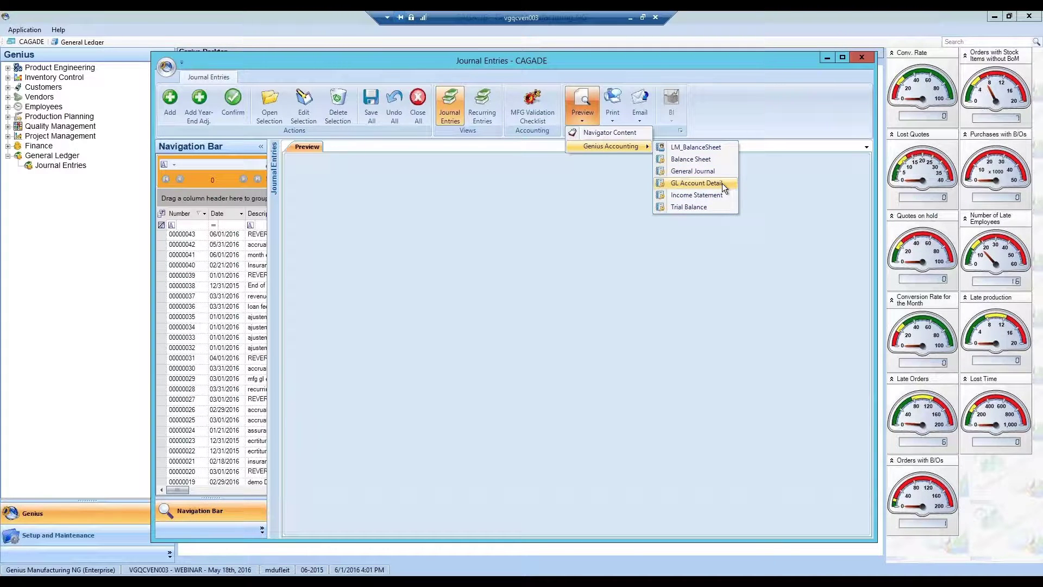
- Open the Income Statement and set both From and To Period to 2015-02
left_click(706, 194)
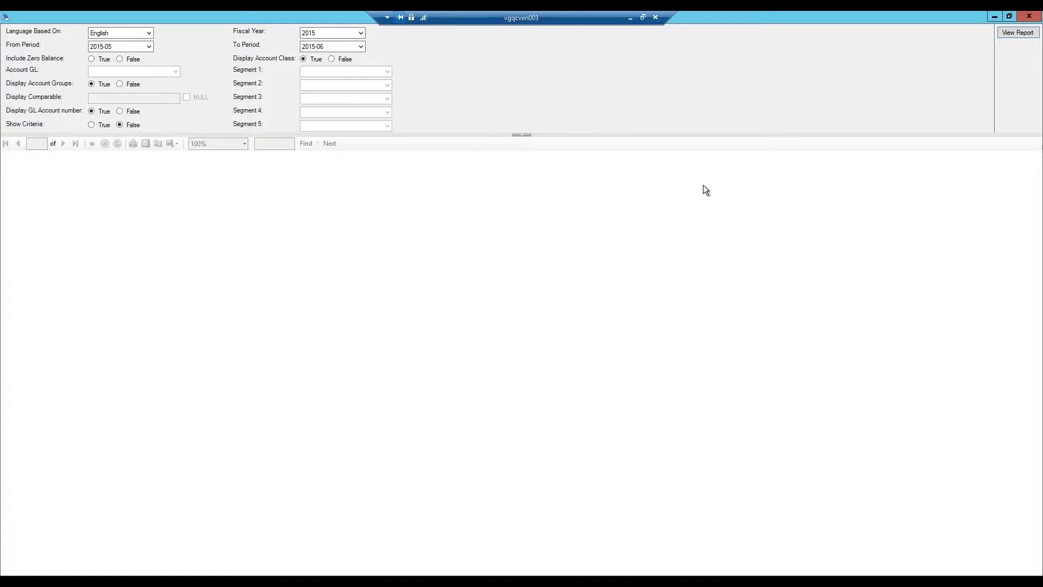
left_click(148, 46)
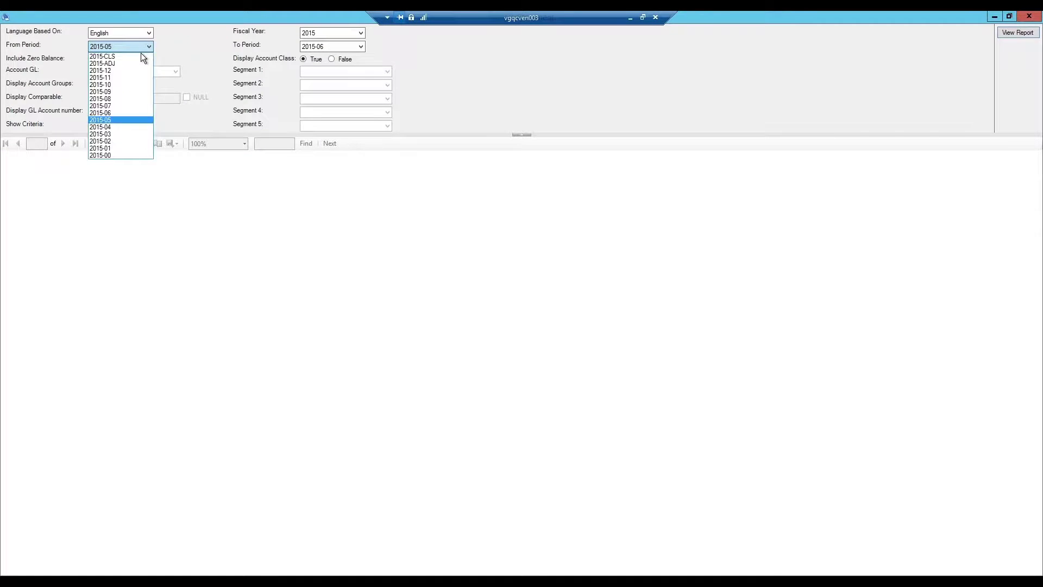
left_click(122, 141)
left_click(323, 47)
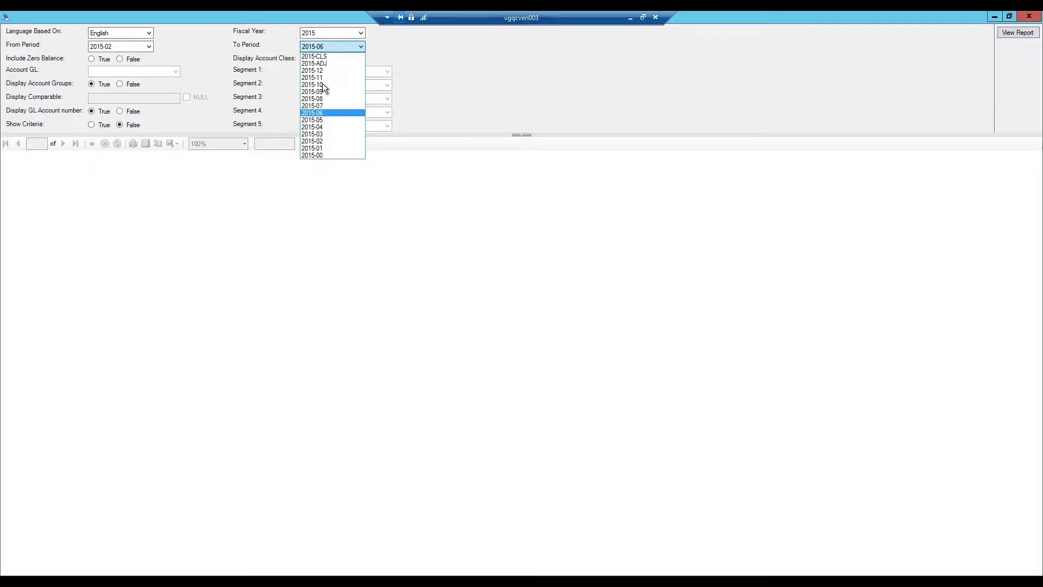
left_click(320, 141)
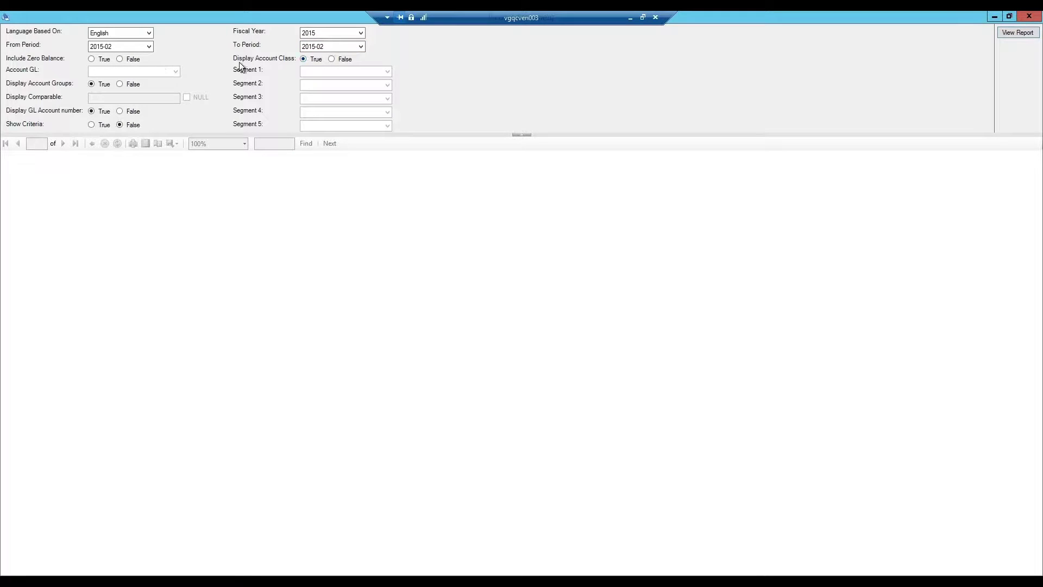
- Exclude zero balances, compare against Budget V.1, and run the Income Statement
left_click(119, 59)
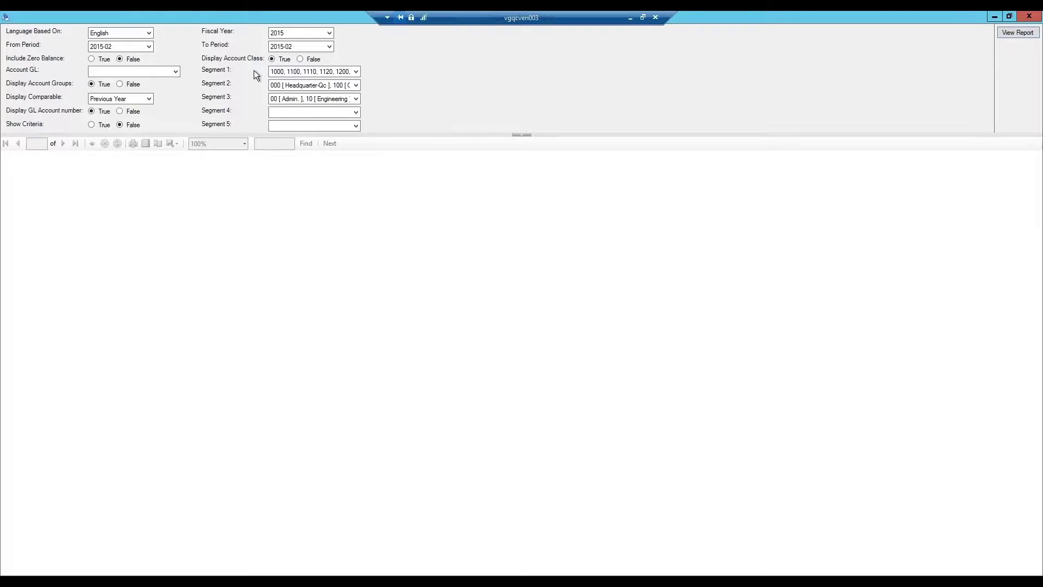
left_click(144, 98)
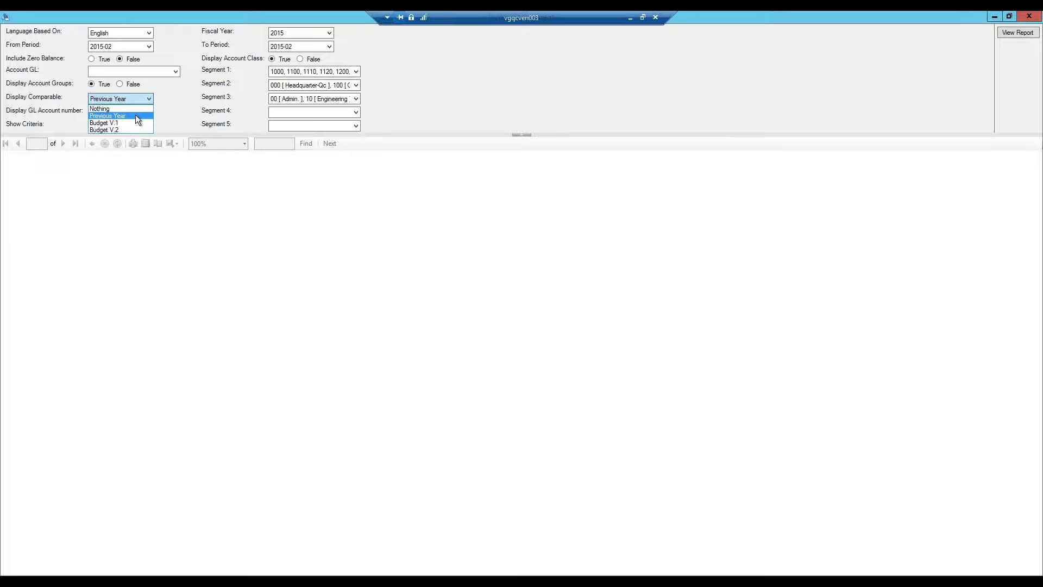
left_click(135, 116)
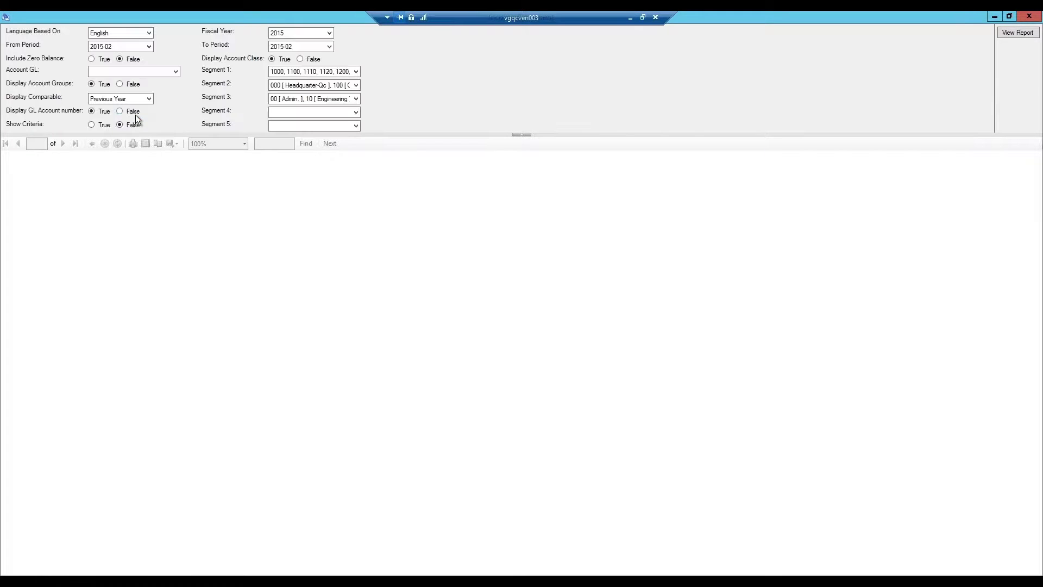
left_click(111, 98)
left_click(106, 122)
left_click(1017, 35)
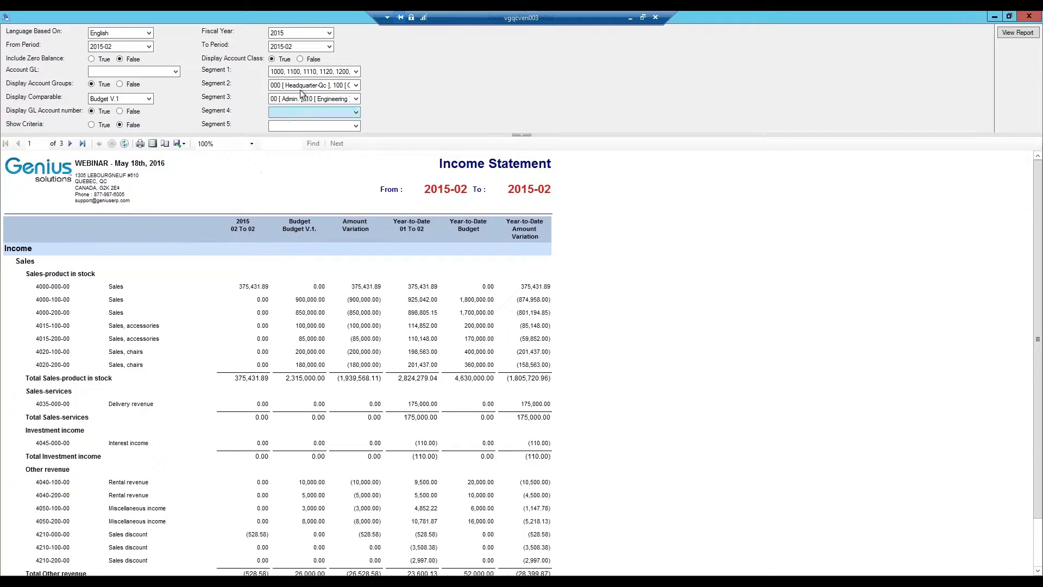
- Filter Segment 2 to only 200 [United-States] and regenerate the Income Statement
left_click(356, 85)
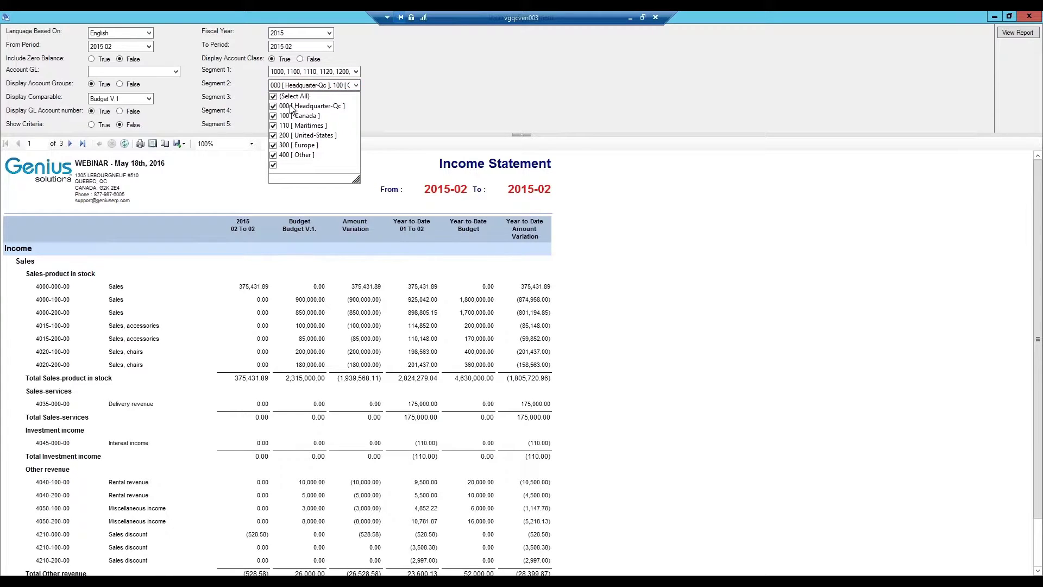
left_click(285, 97)
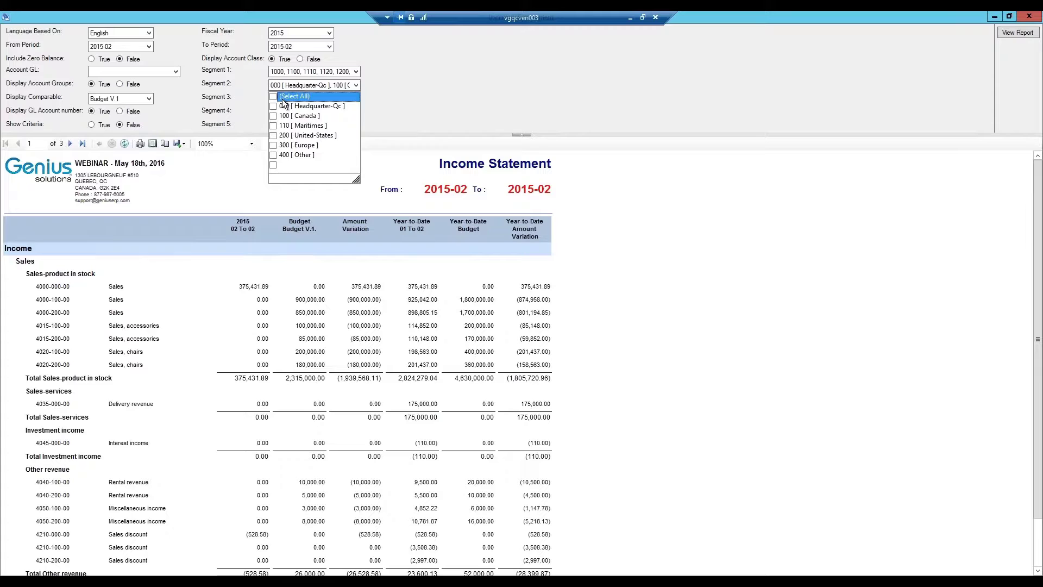
left_click(273, 136)
left_click(354, 129)
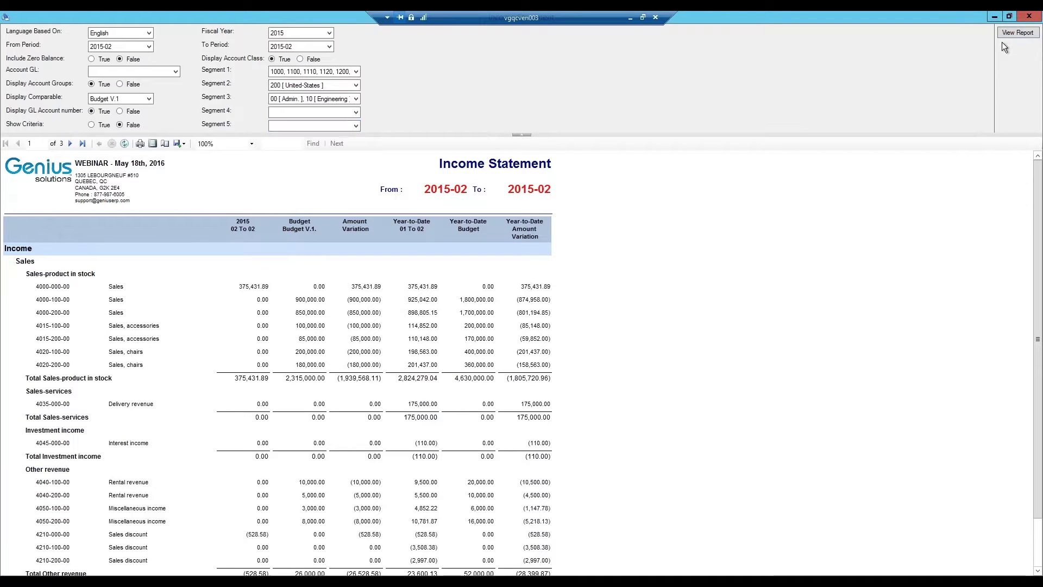
left_click(1016, 33)
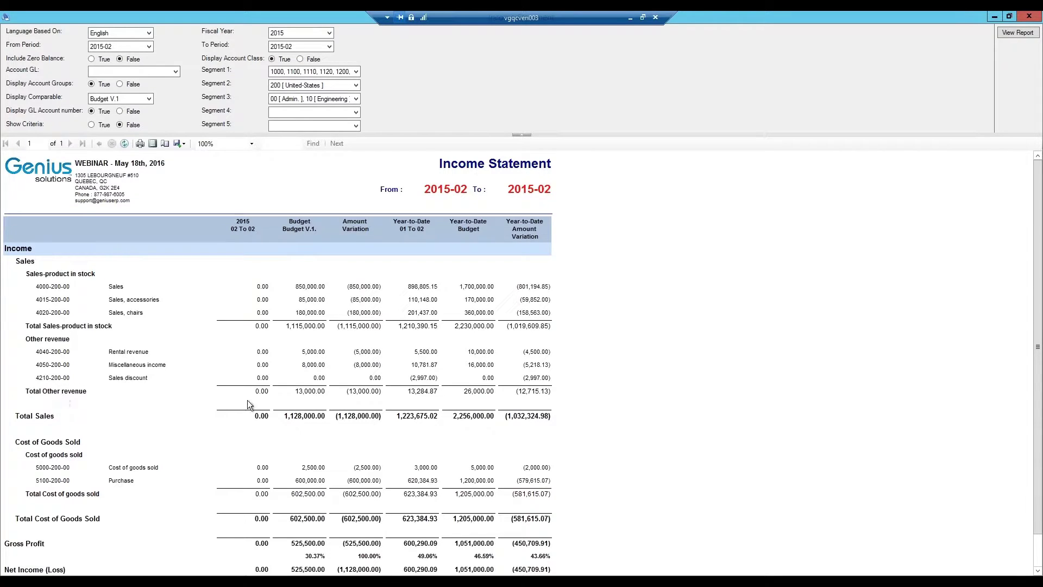
- Check the export formats, find 'sold' in the report, then close it and reopen the report list
left_click(183, 143)
left_click(236, 251)
type("sold")
left_click(314, 144)
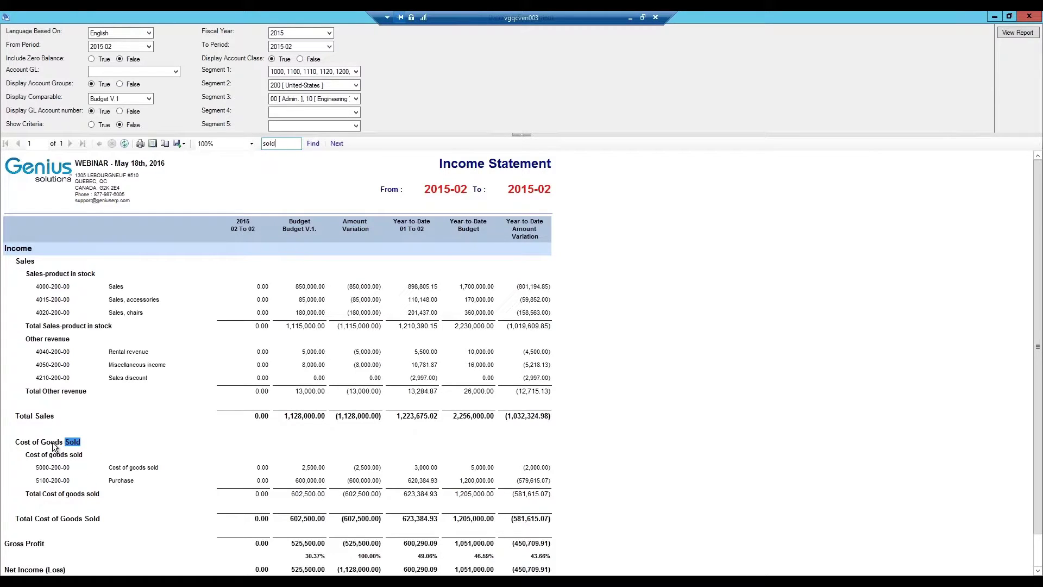
left_click(293, 146)
left_click(1028, 17)
left_click(582, 105)
- Open the Trial Balance and set Report Currency to Source and Functional Currency
mouse_move(610, 146)
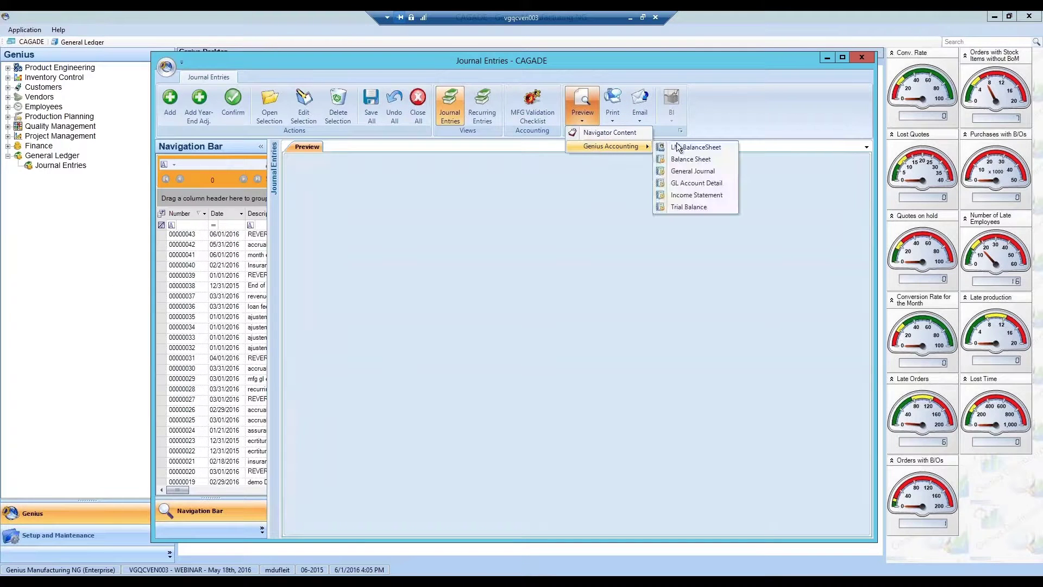
left_click(689, 207)
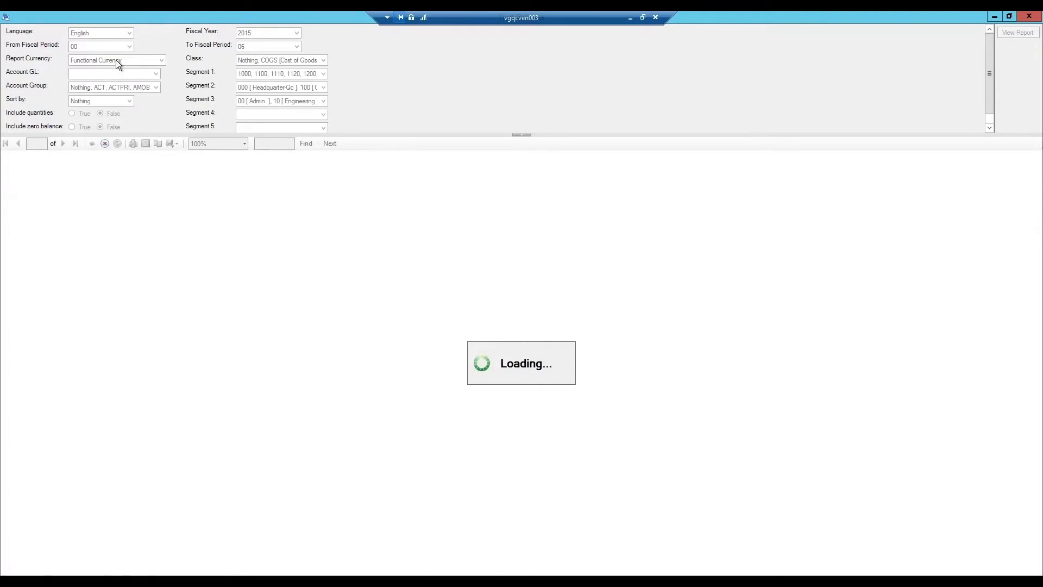
left_click(162, 60)
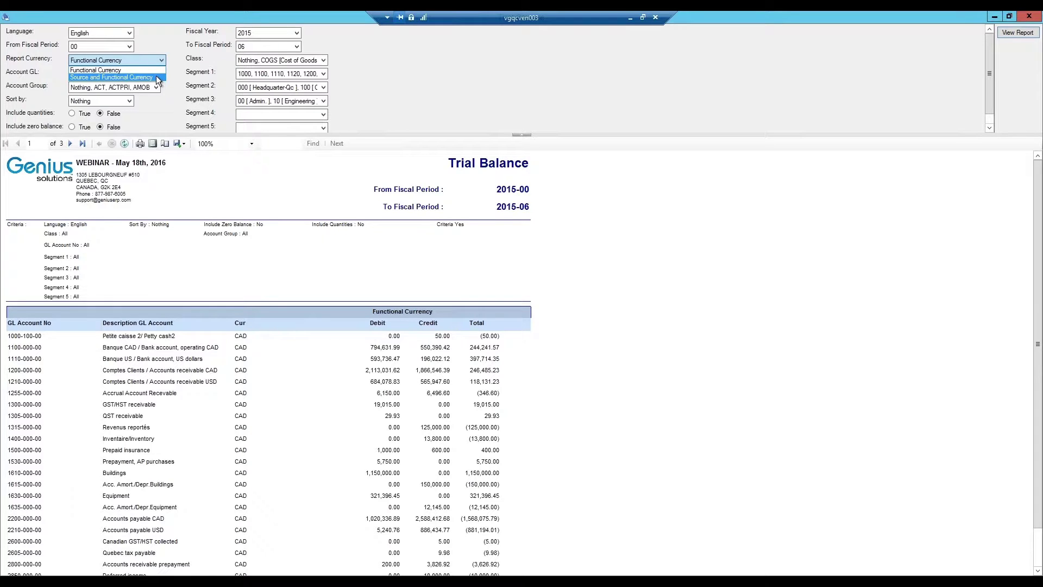
left_click(155, 76)
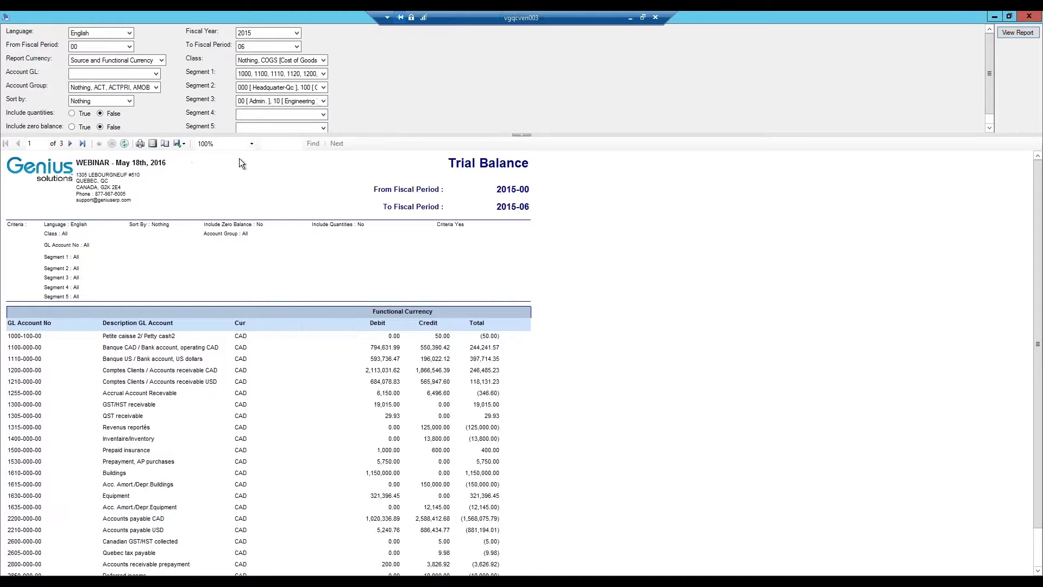
- Close the Trial Balance, then generate and close the Balance Sheet for period ending 2015-06
left_click(1028, 16)
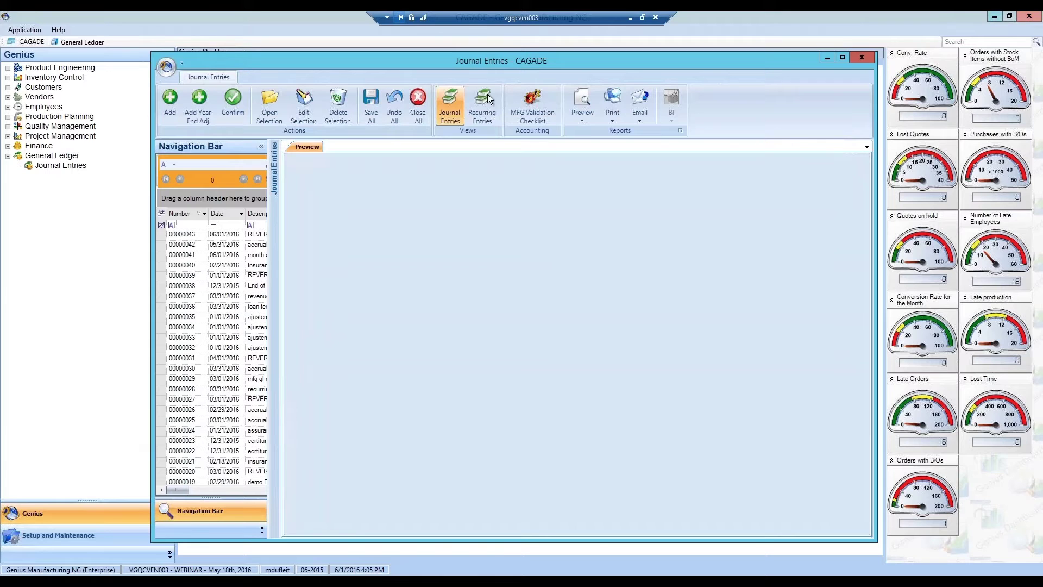
left_click(582, 102)
left_click(619, 144)
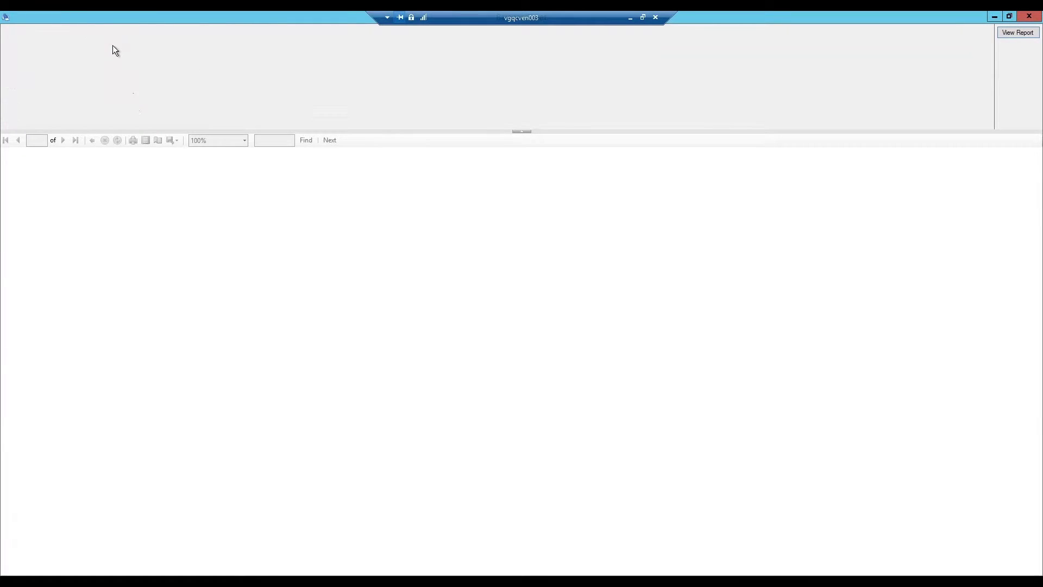
left_click(1015, 32)
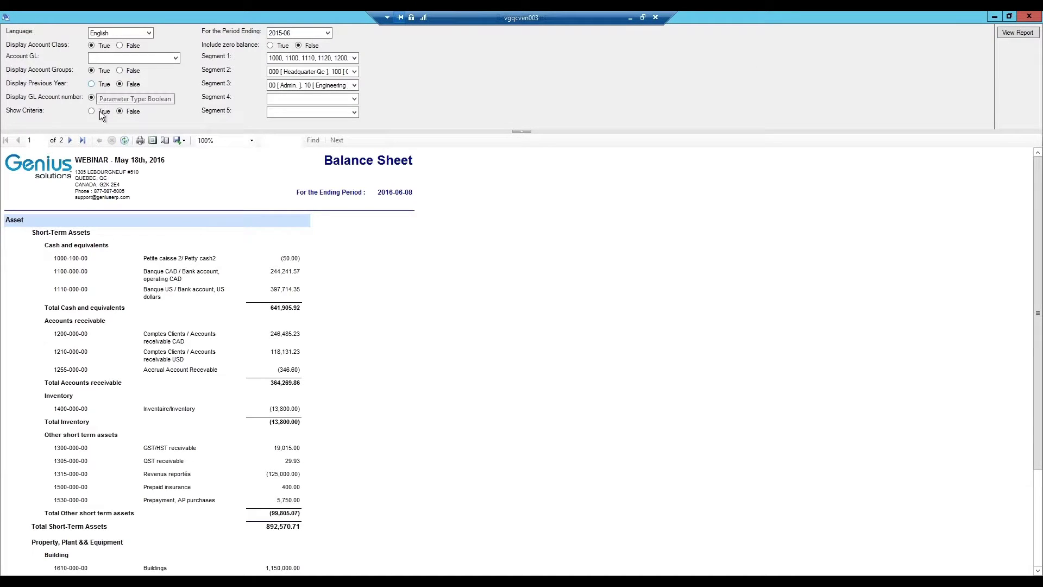
left_click(1029, 16)
left_click(579, 111)
mouse_move(611, 146)
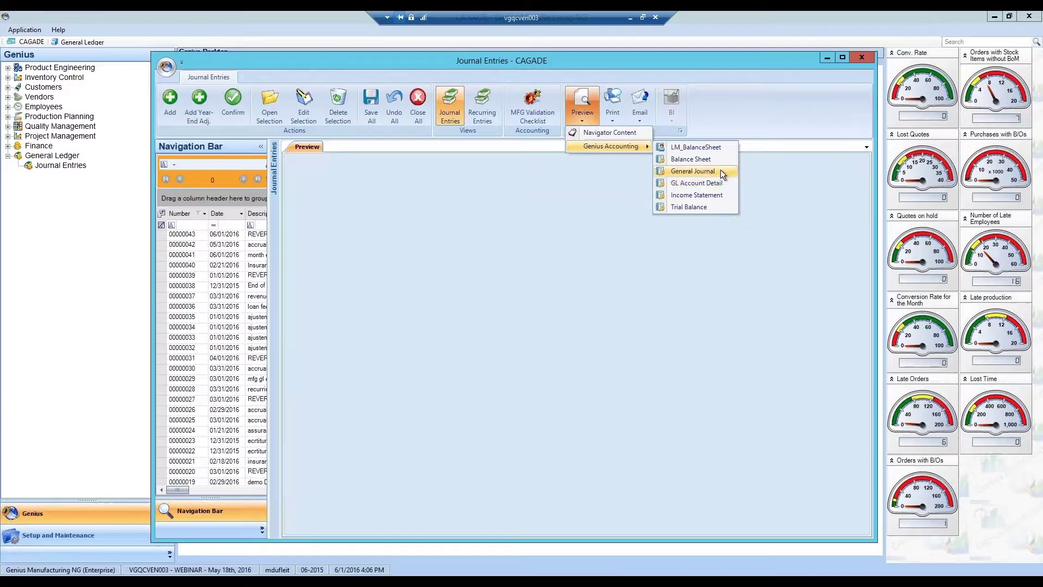
- Open the General Journal options for 2015-06 with all transaction types ticked
left_click(717, 171)
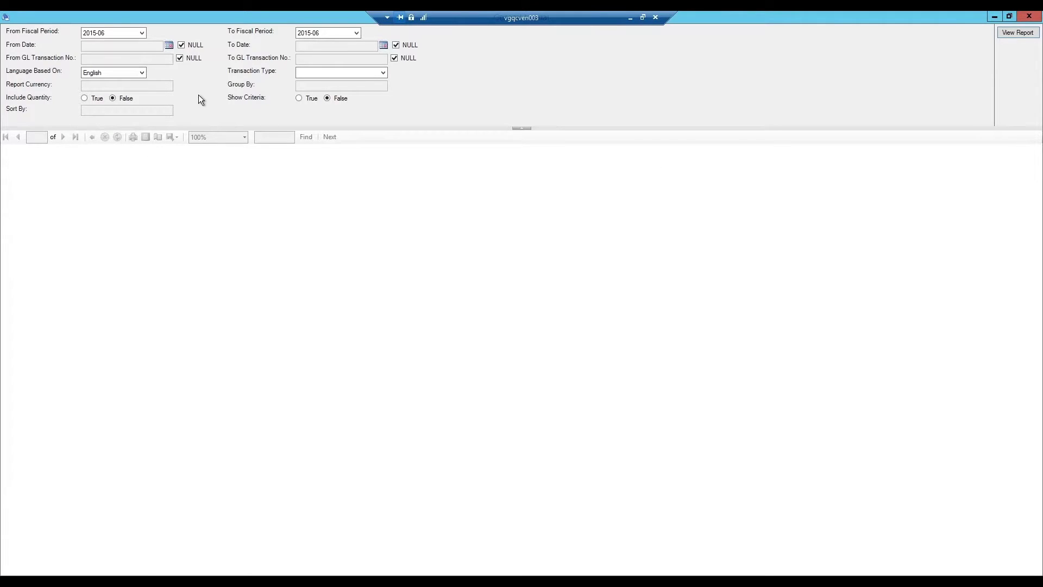
left_click(384, 73)
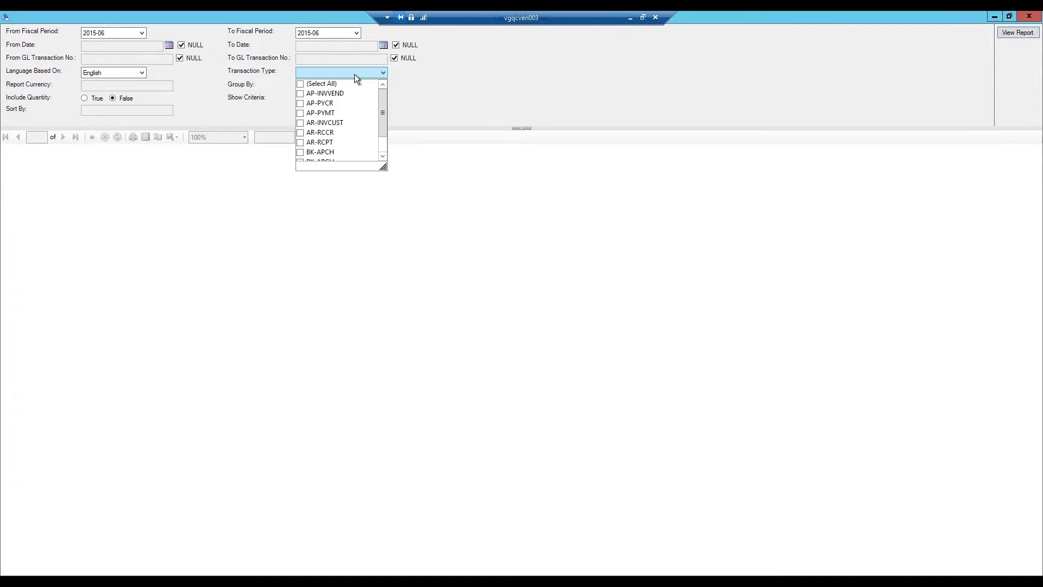
left_click(321, 83)
scroll(326, 142, "down", 2)
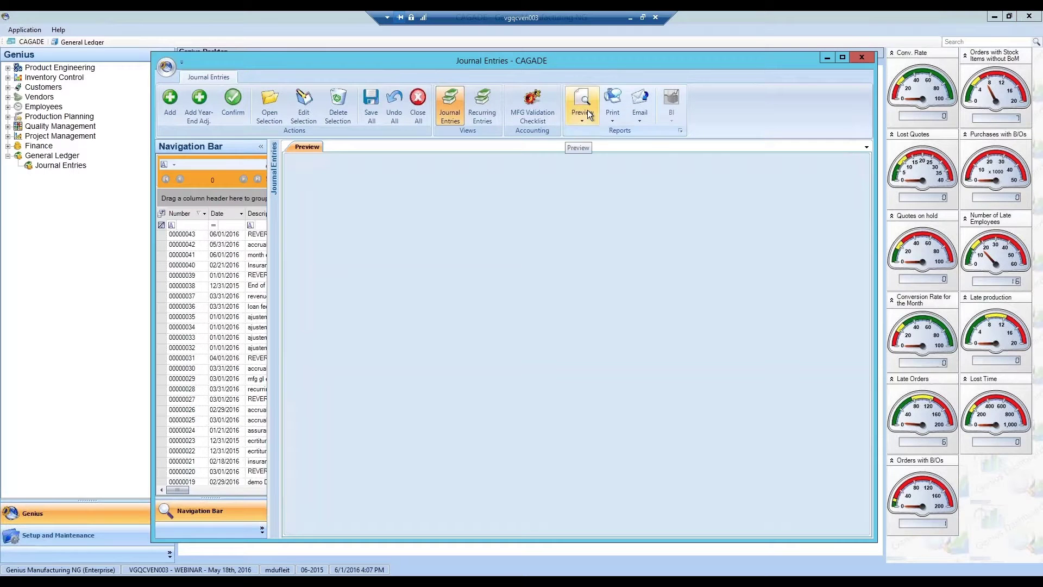
- Run GL Account Detail for 2015-06 with Report Currency set to Source and Functional Currency
left_click(582, 103)
mouse_move(598, 146)
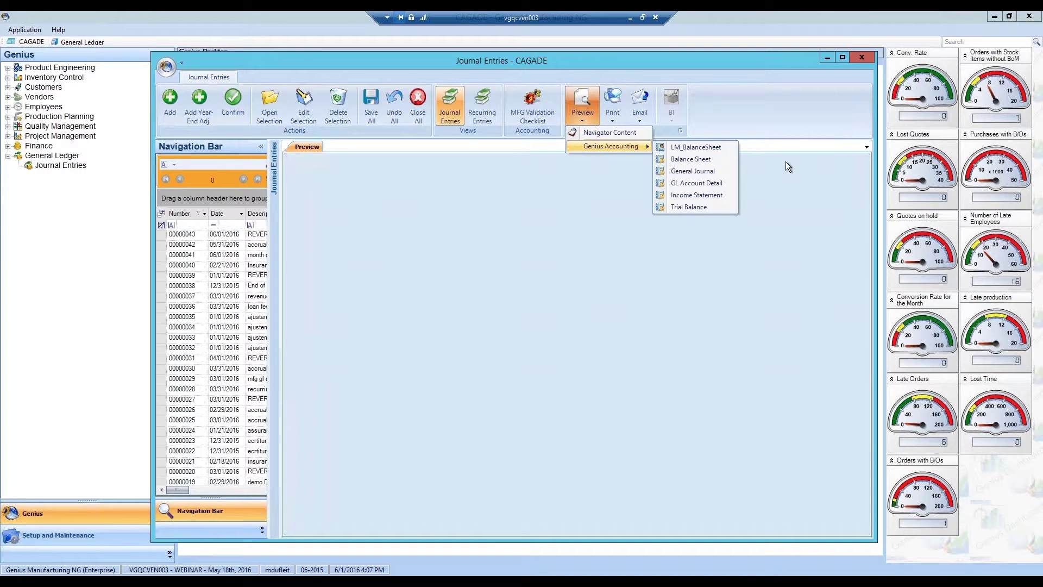
left_click(704, 185)
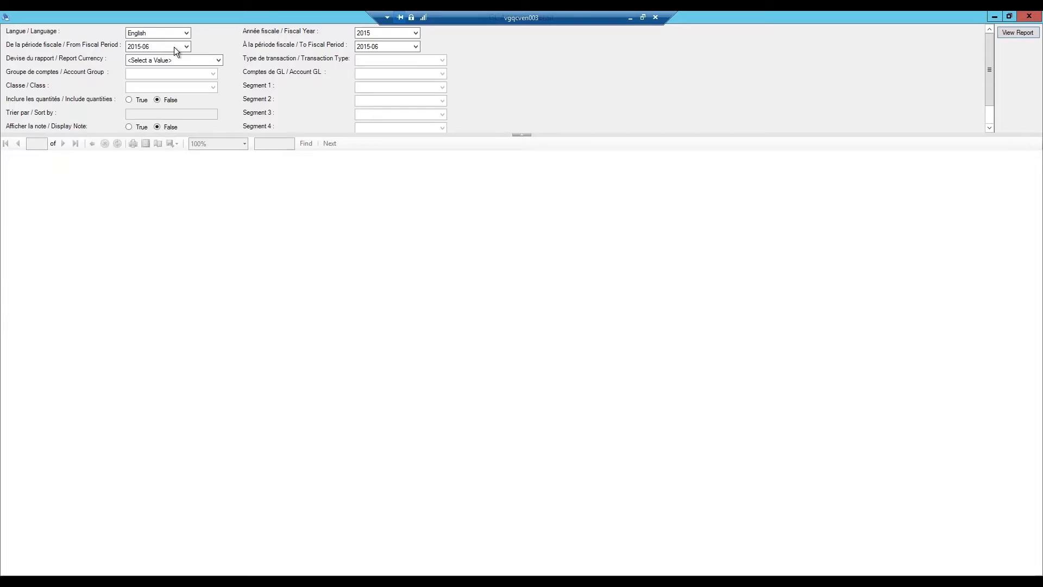
left_click(182, 60)
left_click(181, 83)
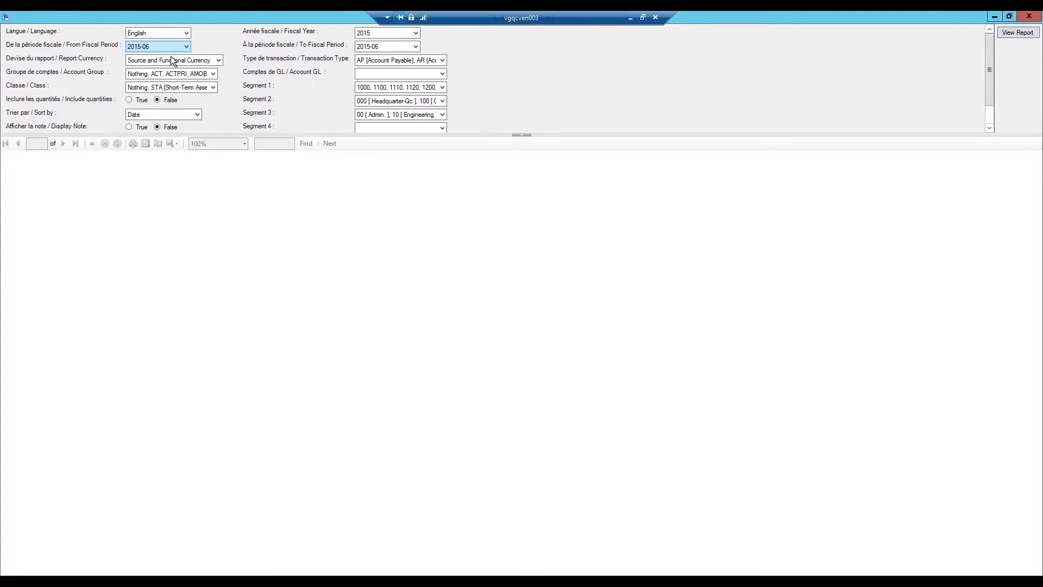
left_click(1016, 33)
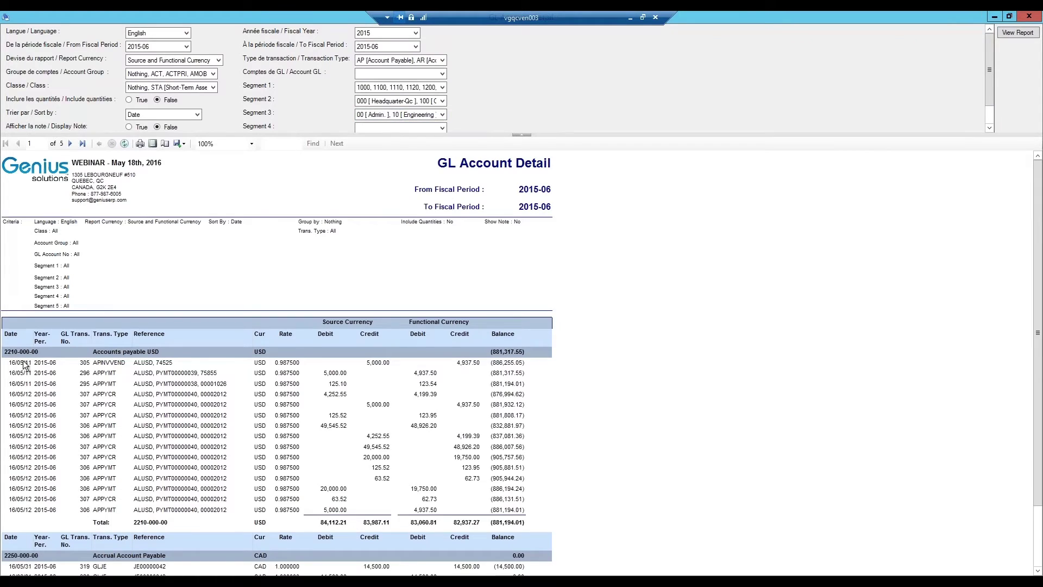